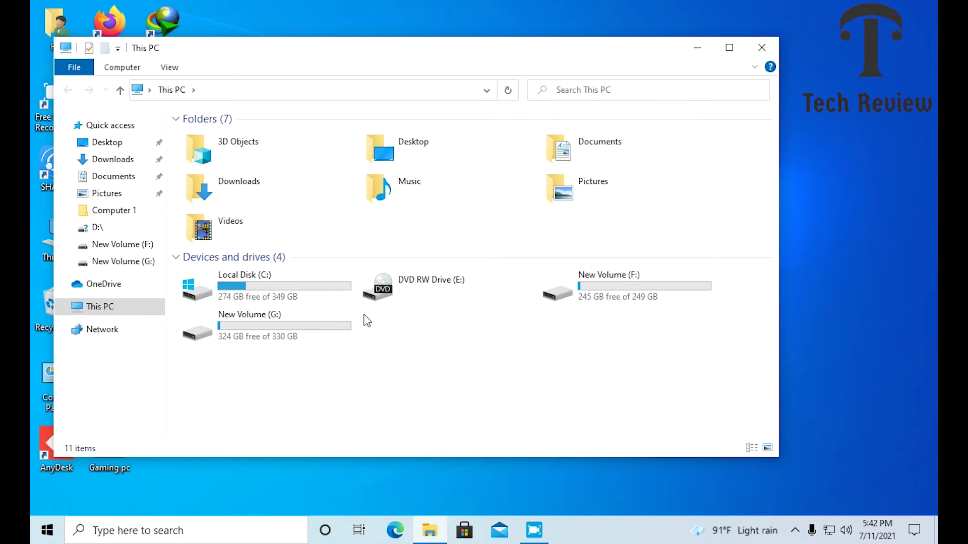
Close the file window and open Disk Management through the computer's management console
click(762, 48)
right_click(363, 111)
click(398, 152)
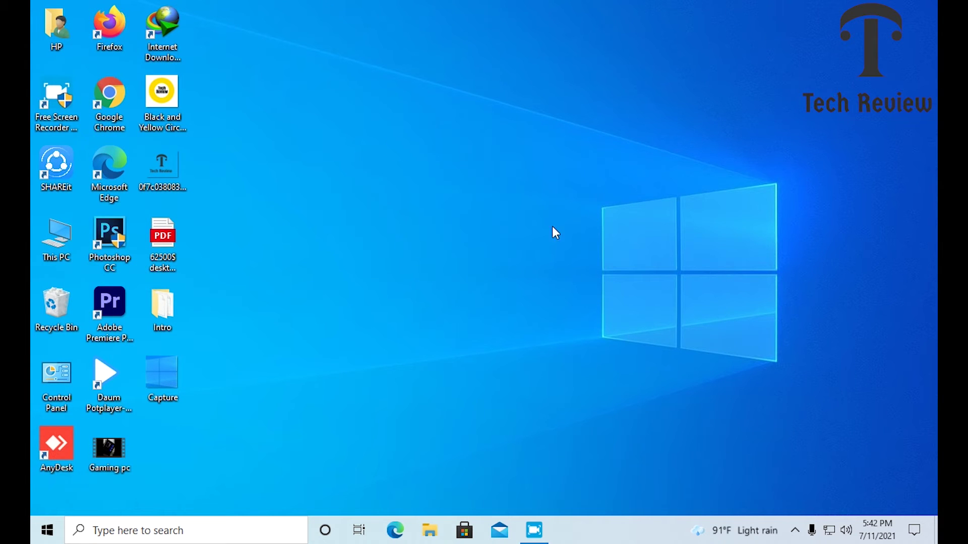
right_click(64, 244)
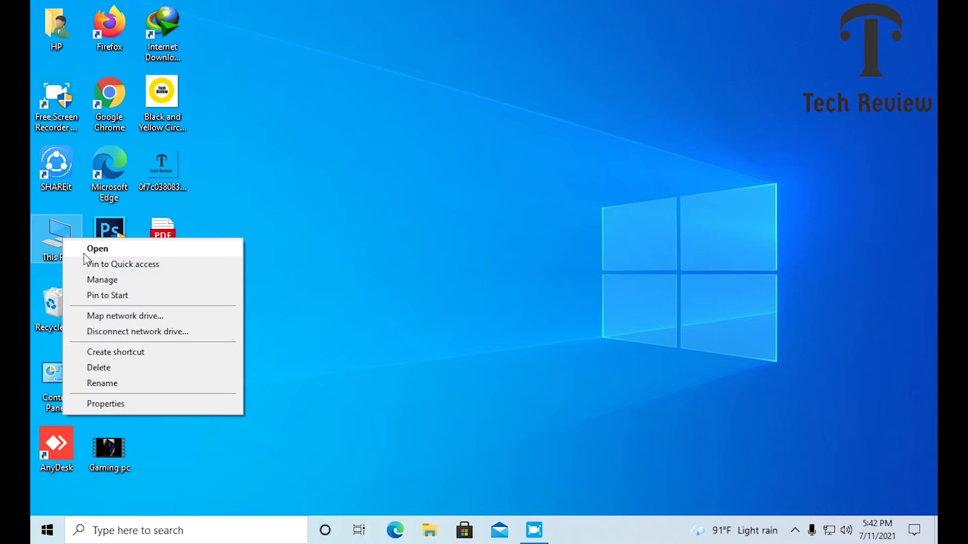
click(141, 283)
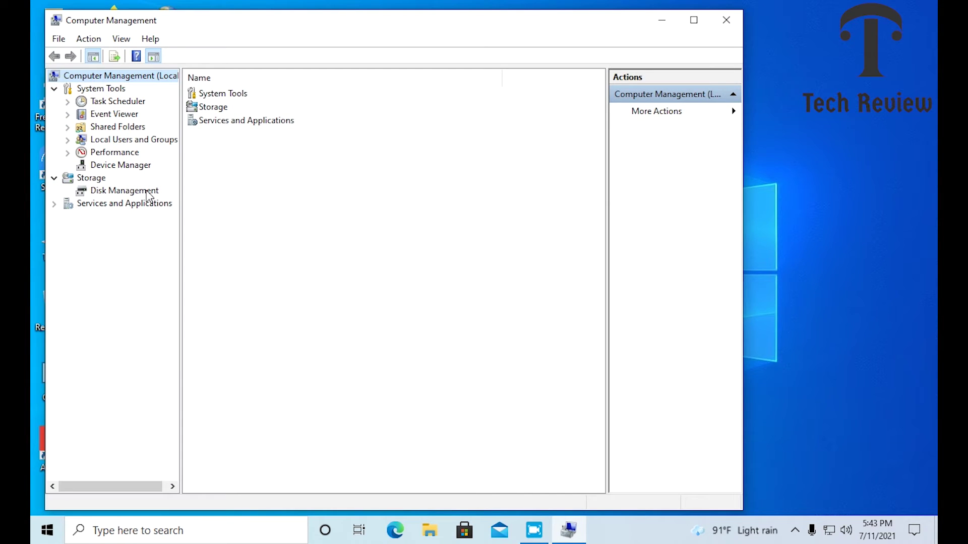
click(149, 191)
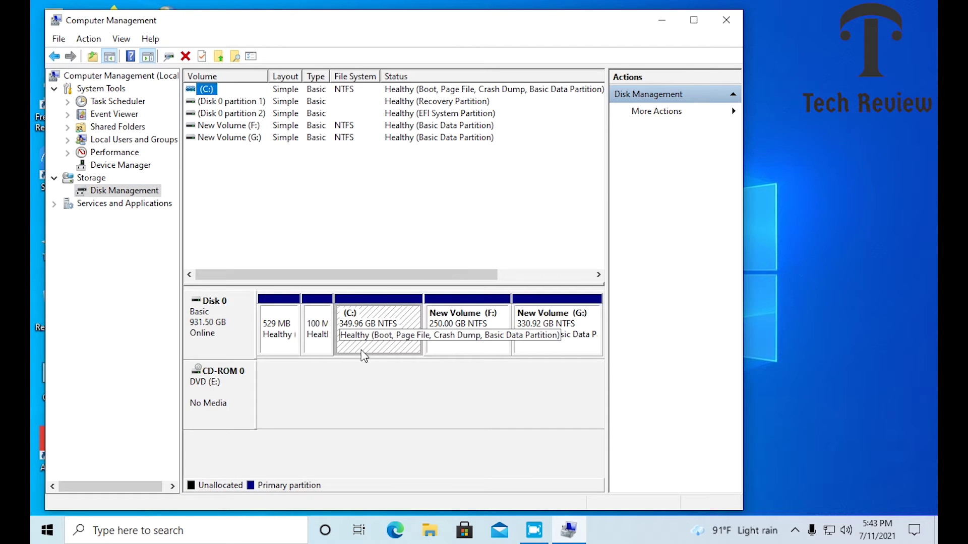
Shrink the C: volume by 200000 MB
right_click(364, 323)
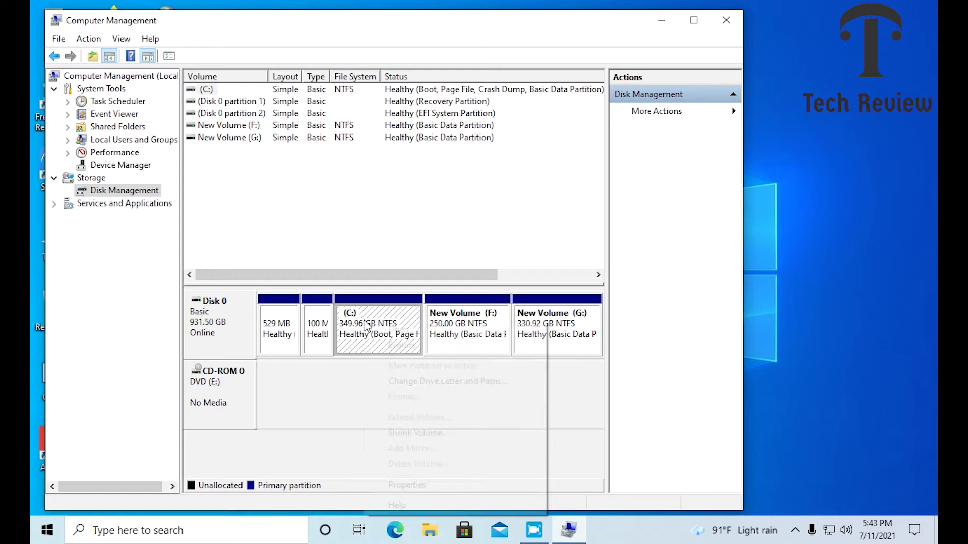
click(404, 429)
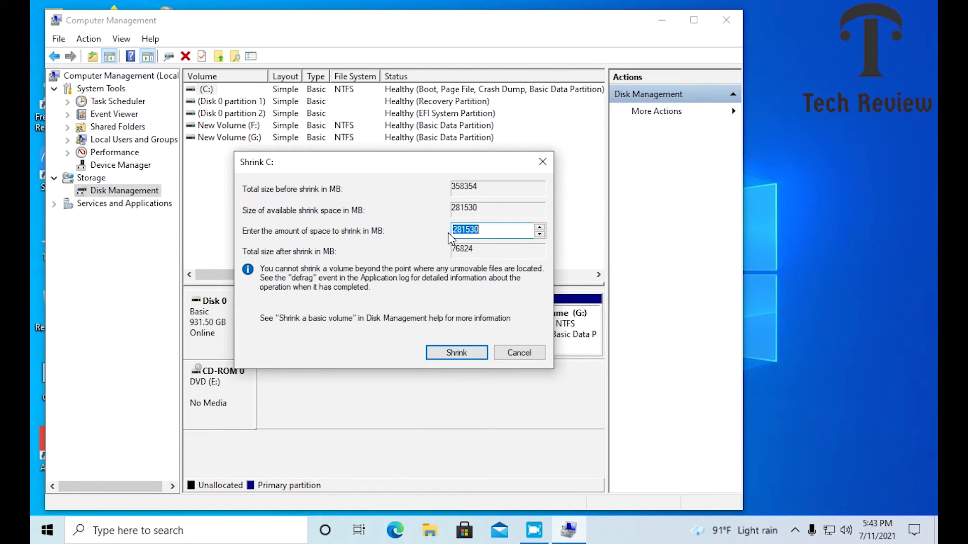
click(488, 231)
key(BackSpace)
key(BackSpace)
key(BackSpace)
key(BackSpace)
key(BackSpace)
key(BackSpace)
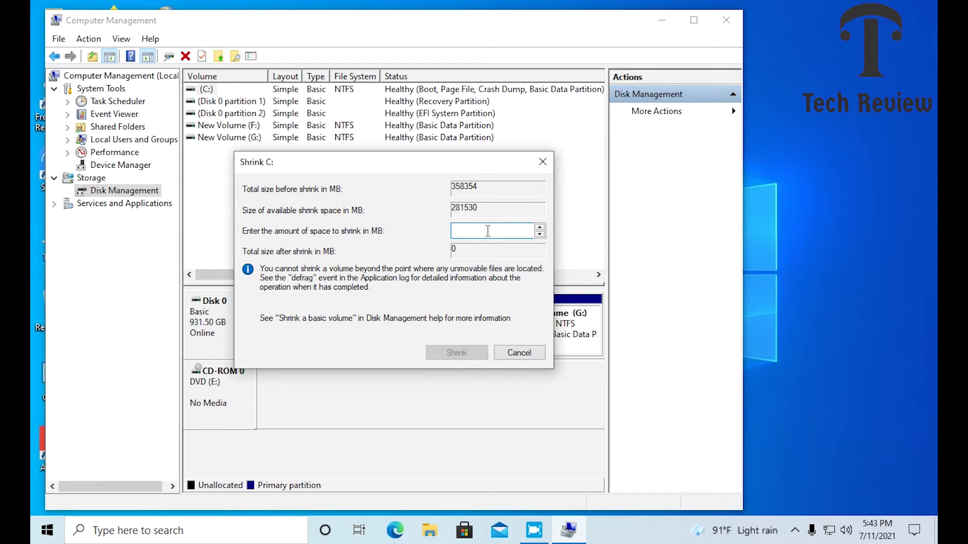
text(200000)
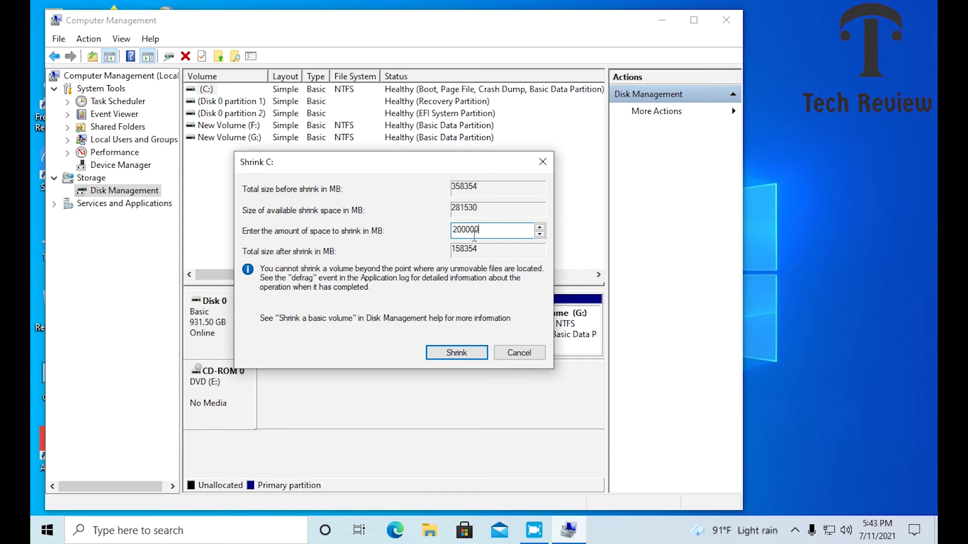
click(456, 352)
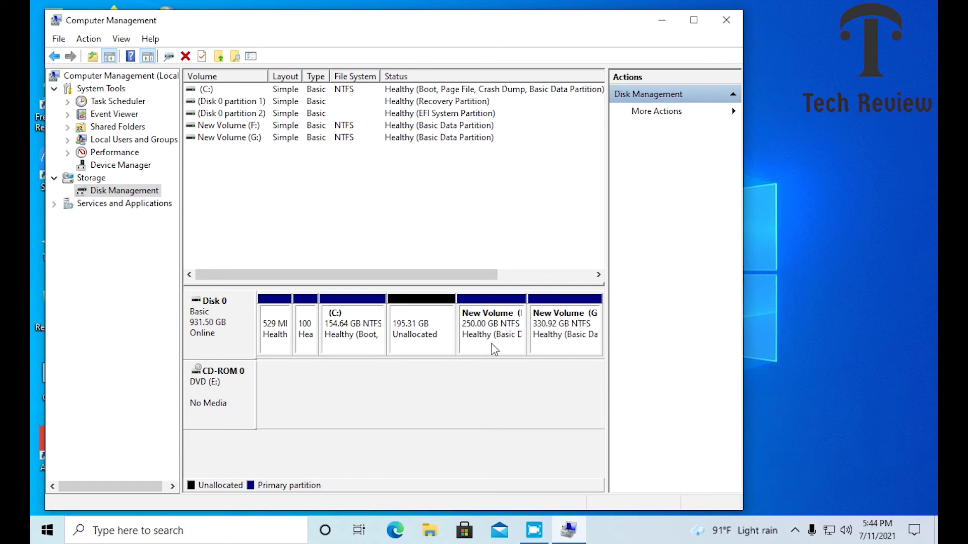
Create a simple volume in the unallocated space with drive letter D, keeping the wizard's default settings
right_click(420, 323)
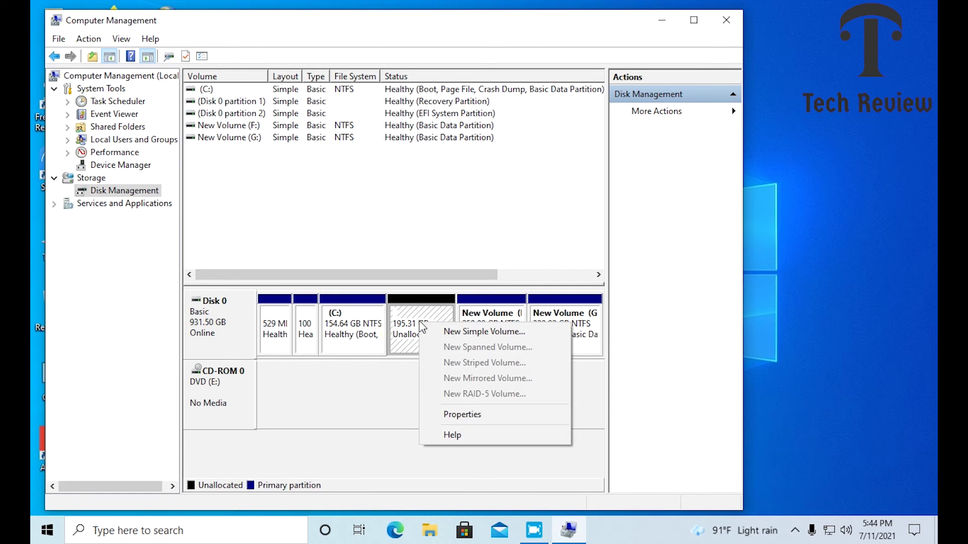
click(451, 331)
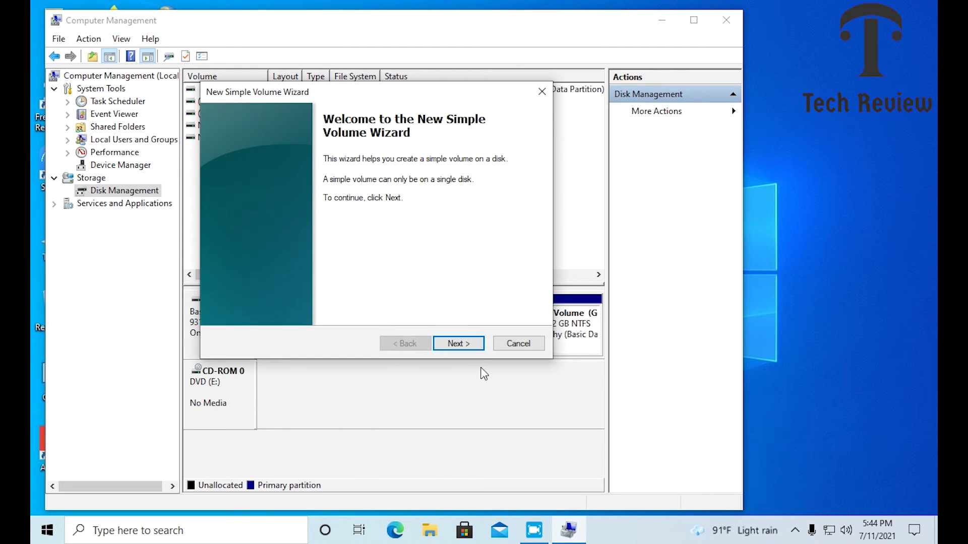
click(466, 345)
click(467, 345)
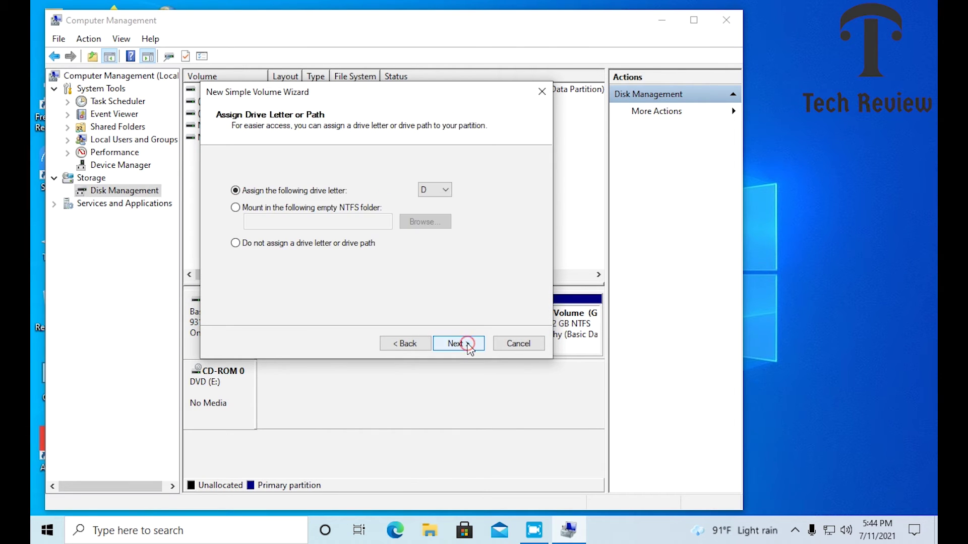
click(467, 344)
click(466, 345)
click(467, 343)
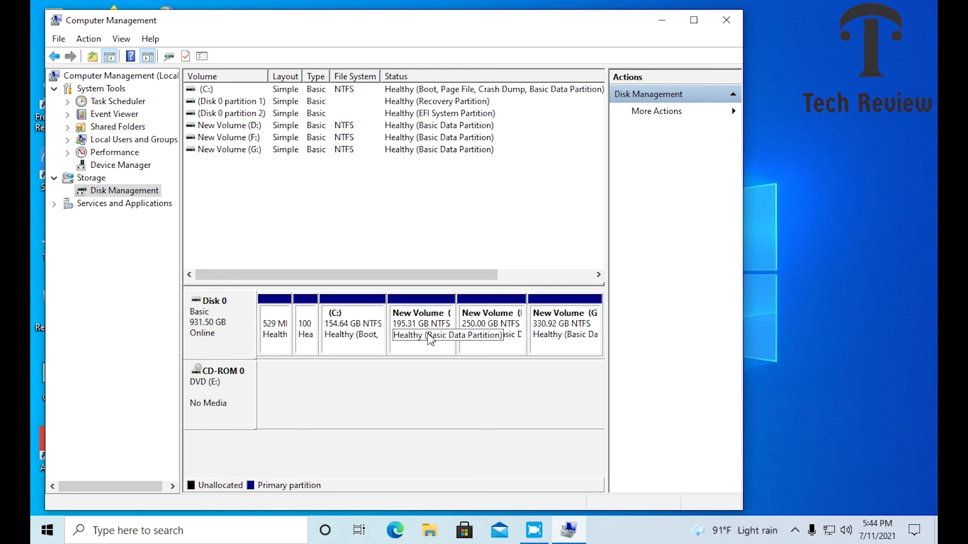
Check the new D: drive and its contents in This PC, then close the file window
click(663, 32)
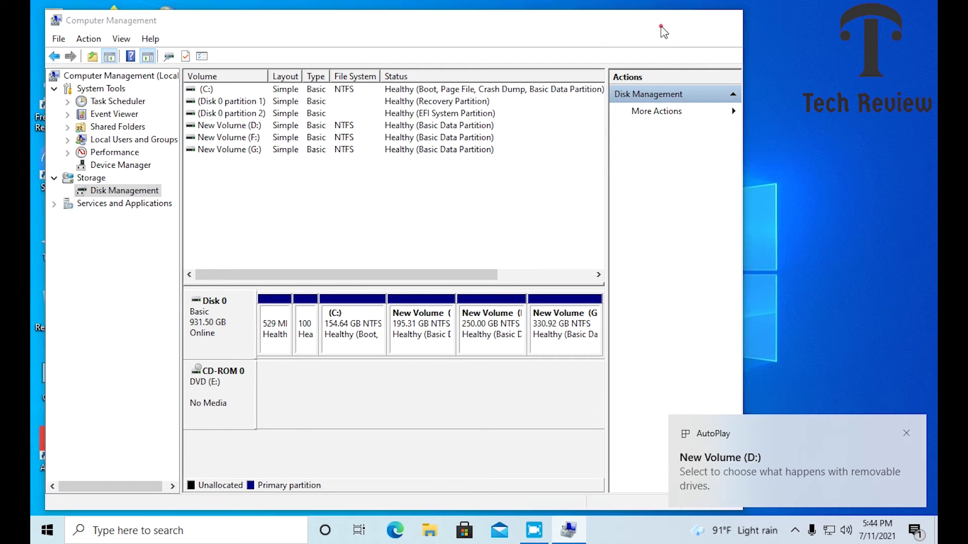
double_click(45, 244)
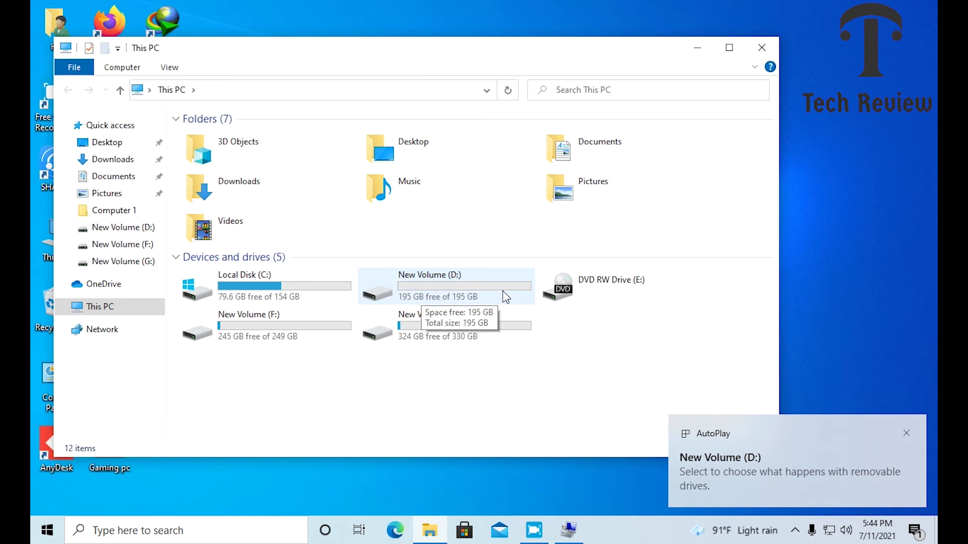
double_click(446, 293)
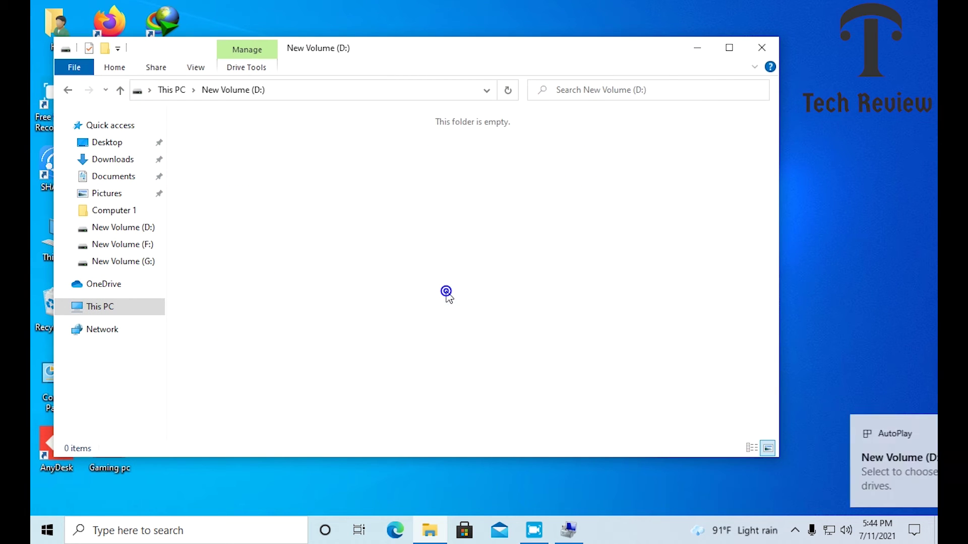
click(67, 90)
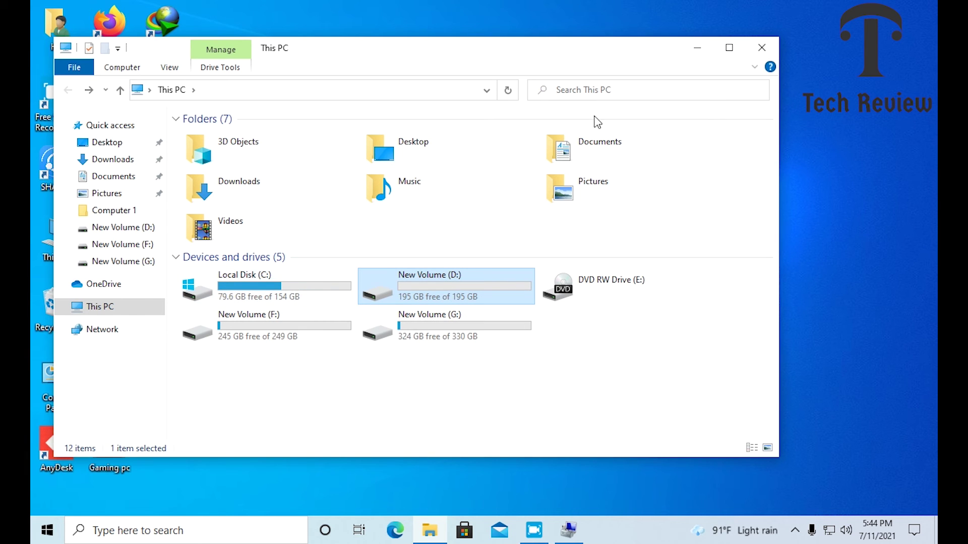
click(756, 46)
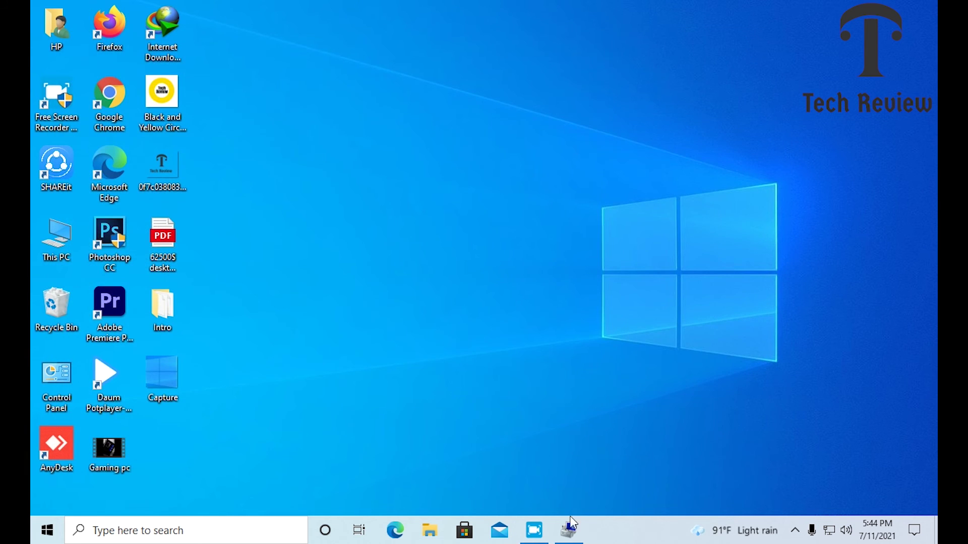
Return to Disk Management and delete the New Volume (D:) partition, accepting the loss of its data
click(569, 529)
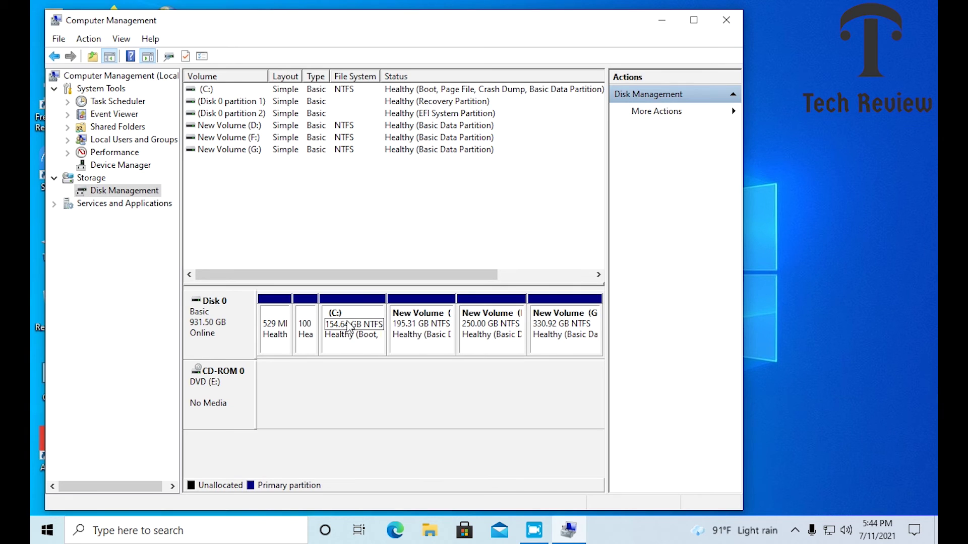
right_click(416, 325)
click(458, 463)
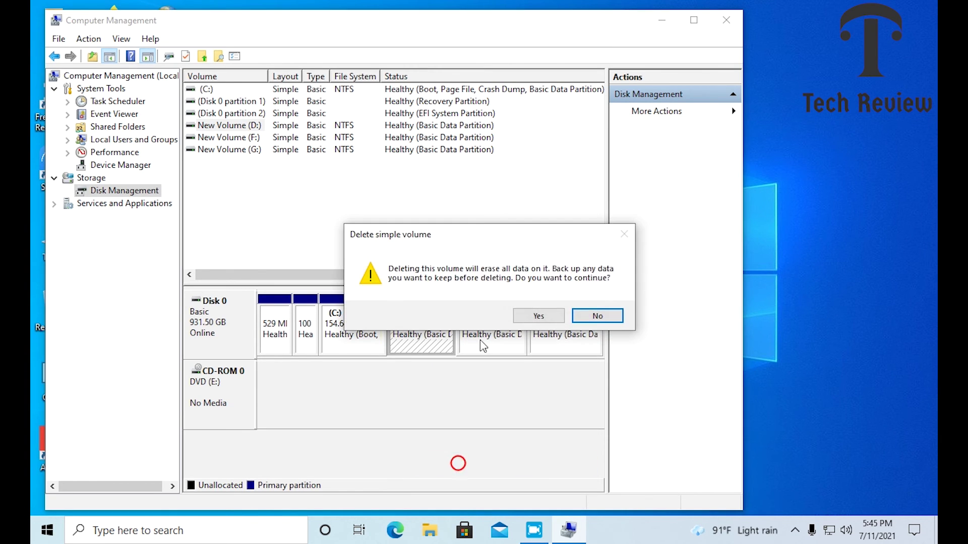
click(538, 315)
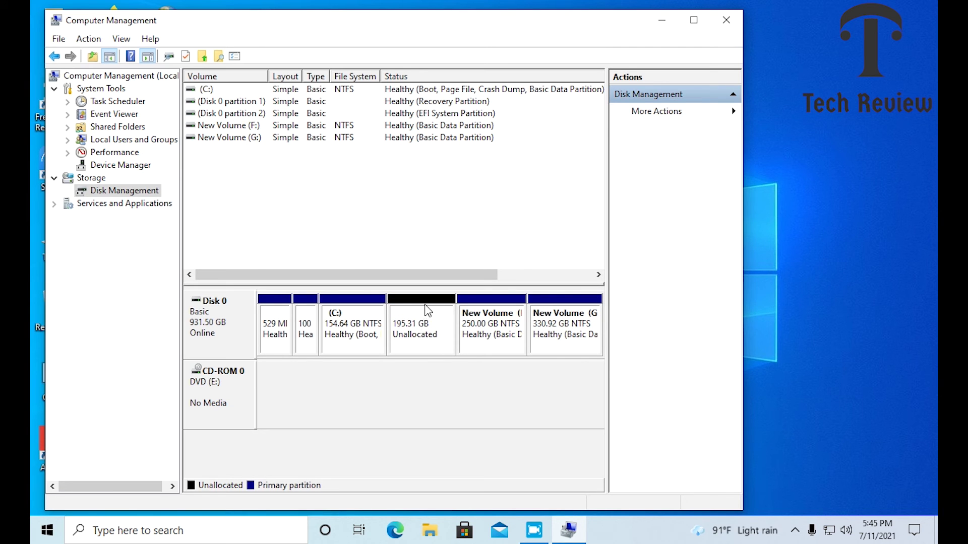
Extend the C: volume with the 200000 MB of unallocated space on Disk 0
right_click(347, 324)
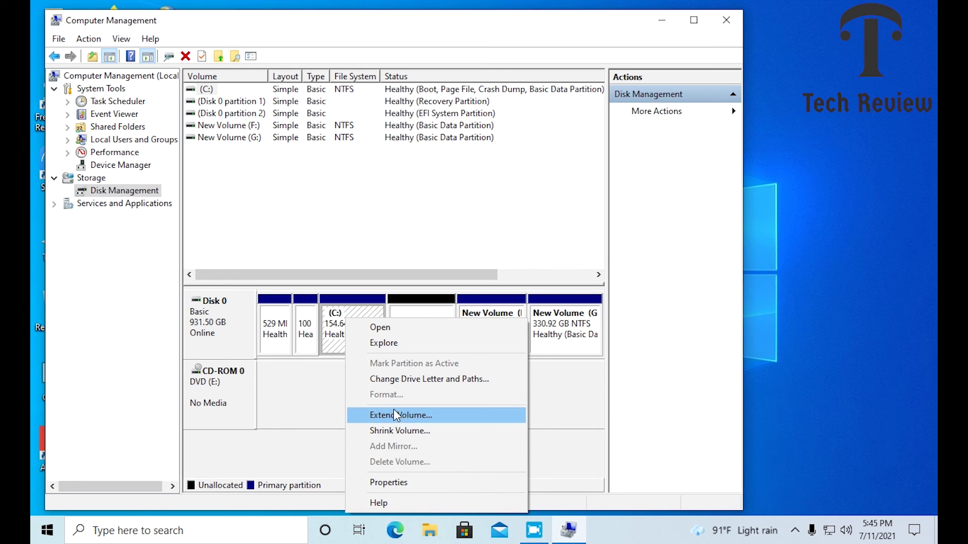
click(406, 414)
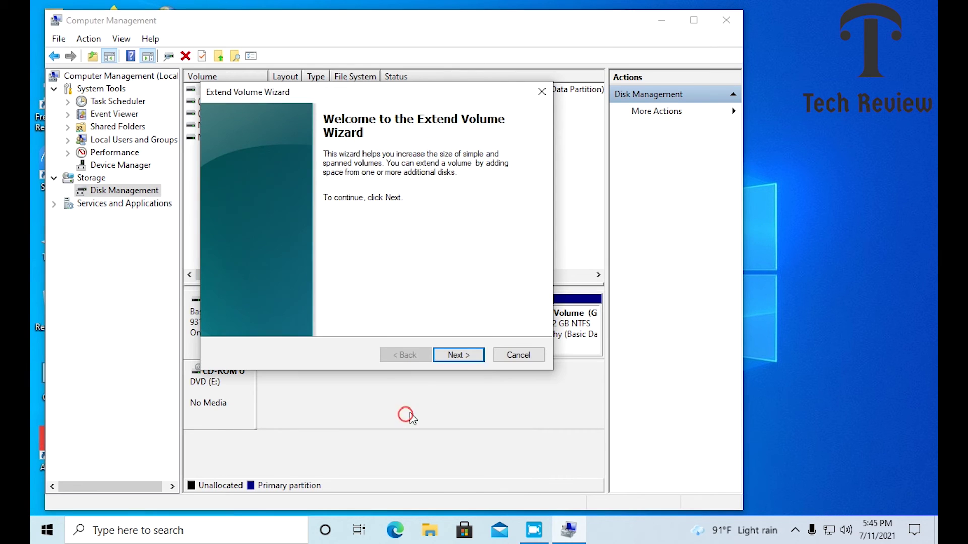
click(461, 356)
click(460, 355)
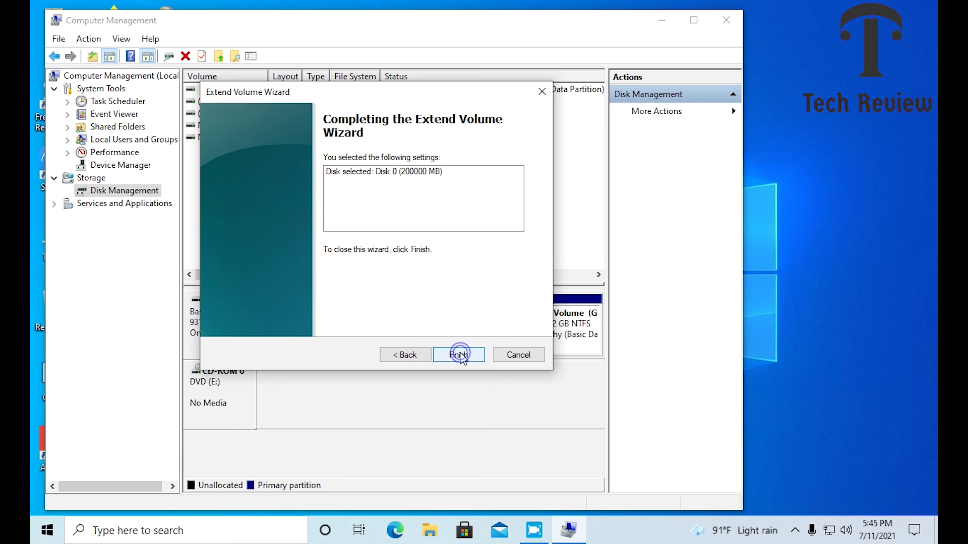
click(459, 355)
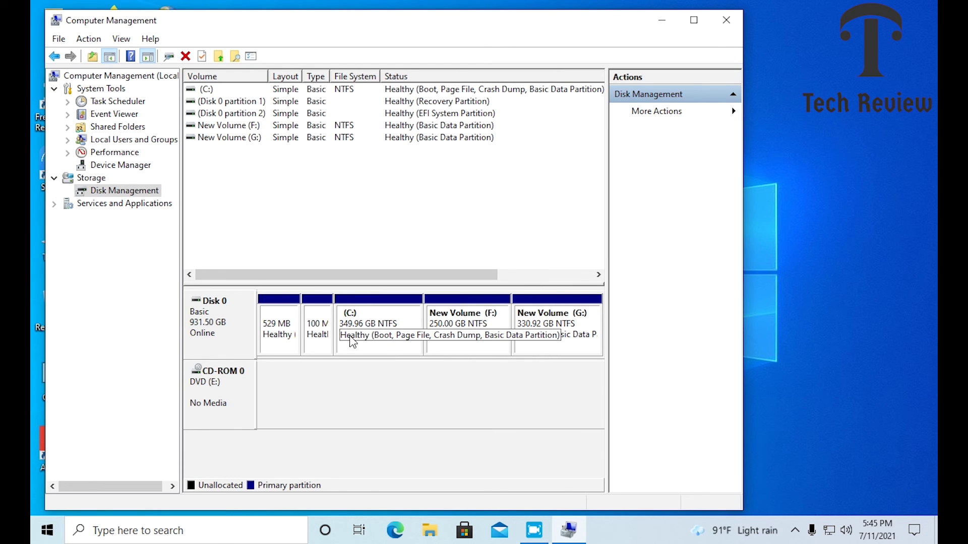
Check the size of the C: drive and the list of drives in This PC
click(662, 20)
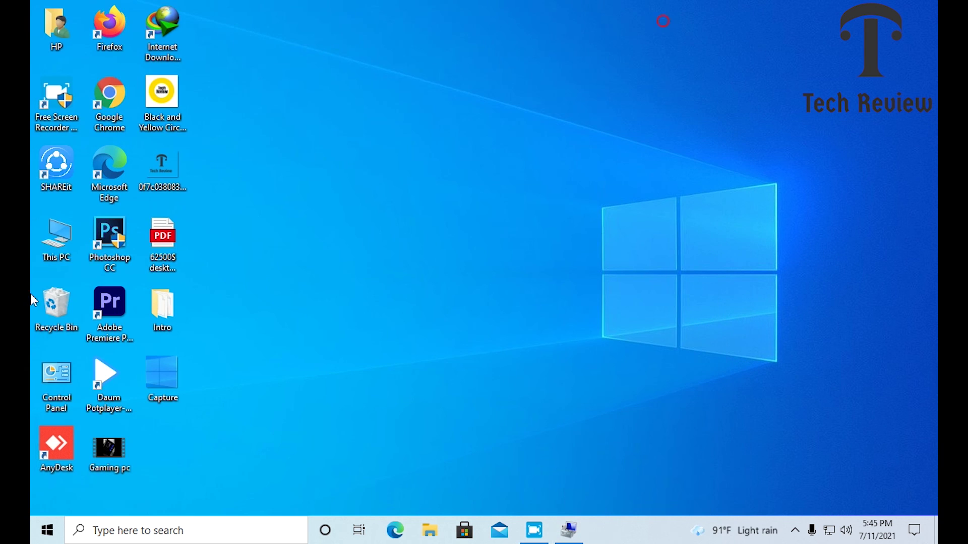
double_click(62, 235)
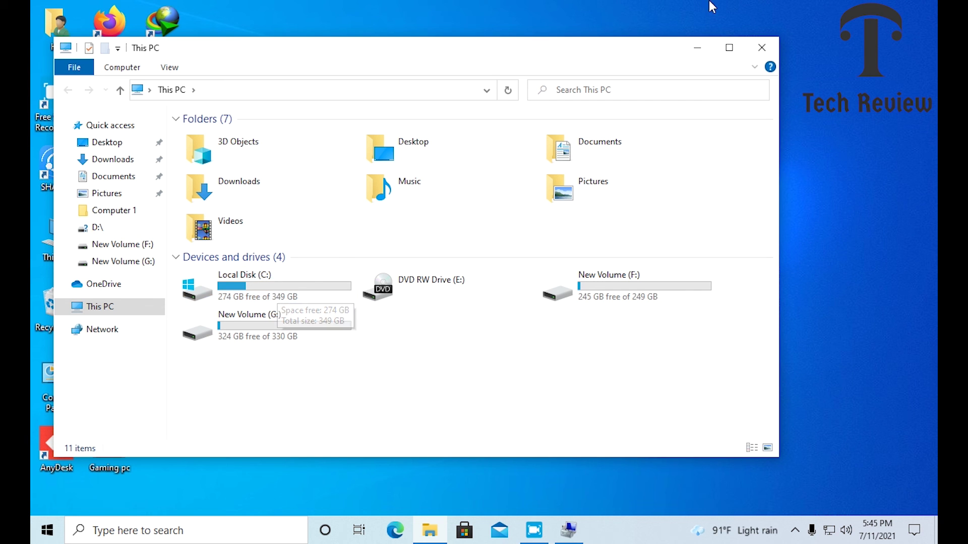
click(761, 48)
Reopen the computer's management console and show Disk Management
right_click(57, 232)
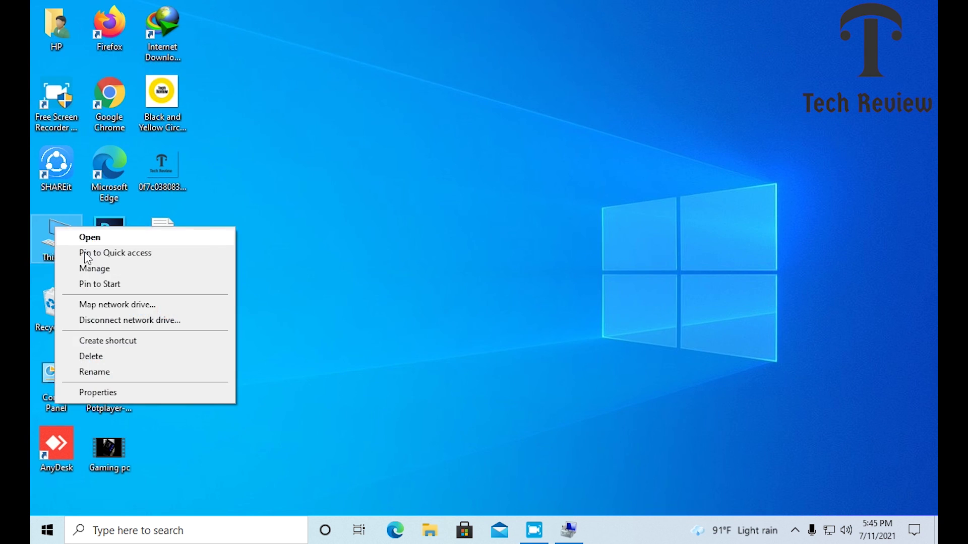
click(110, 274)
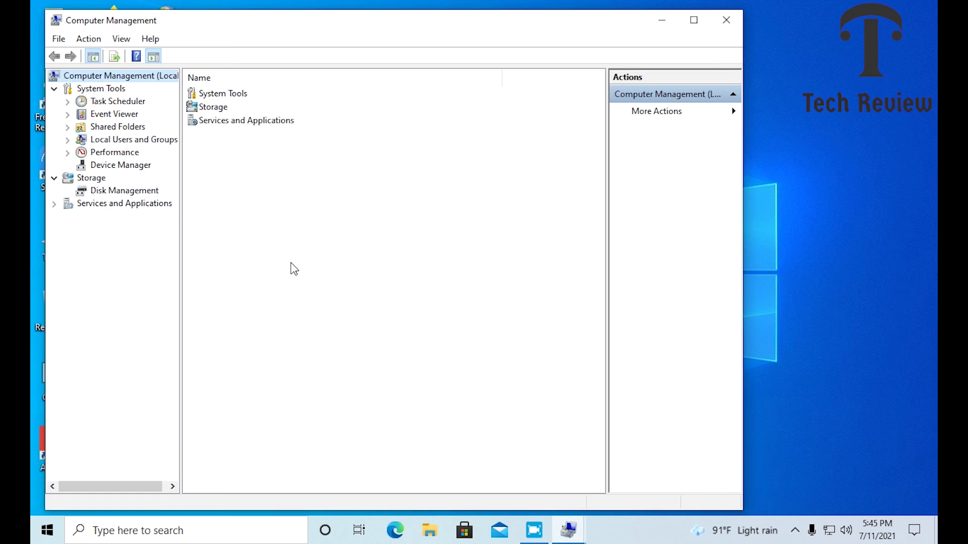
click(152, 194)
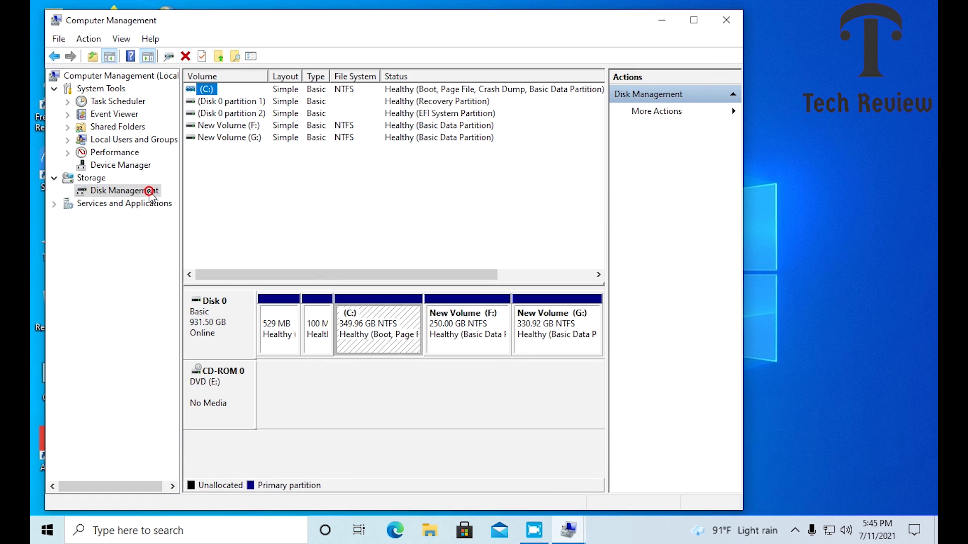